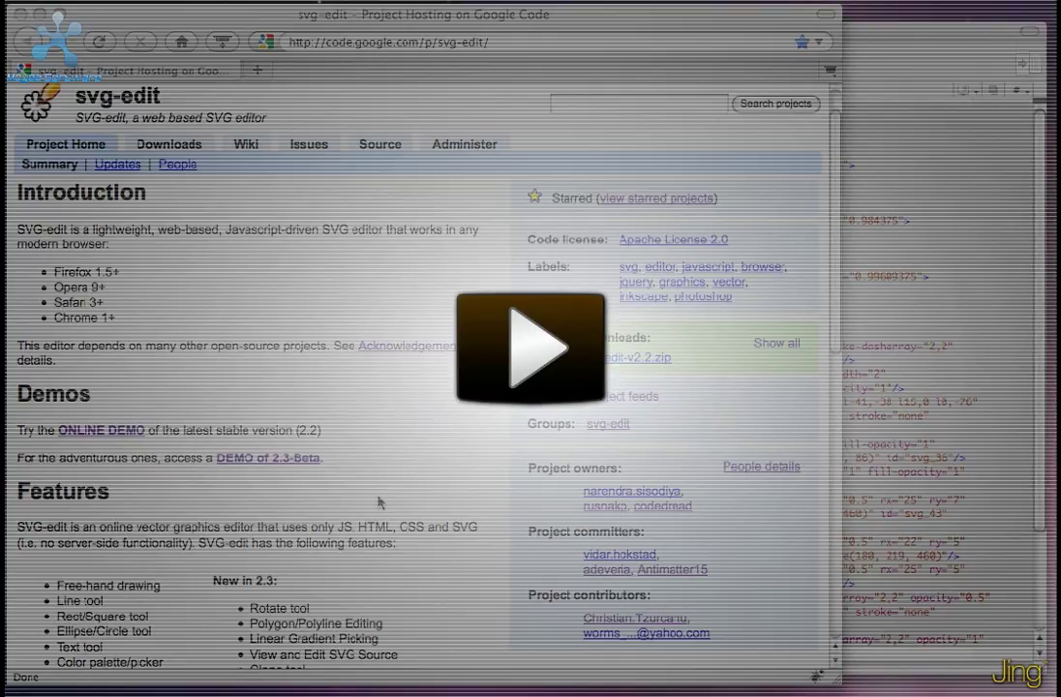
Step: Open the SVG-edit 2.3-Beta online demo, showing an empty 640x480 canvas
key("space")
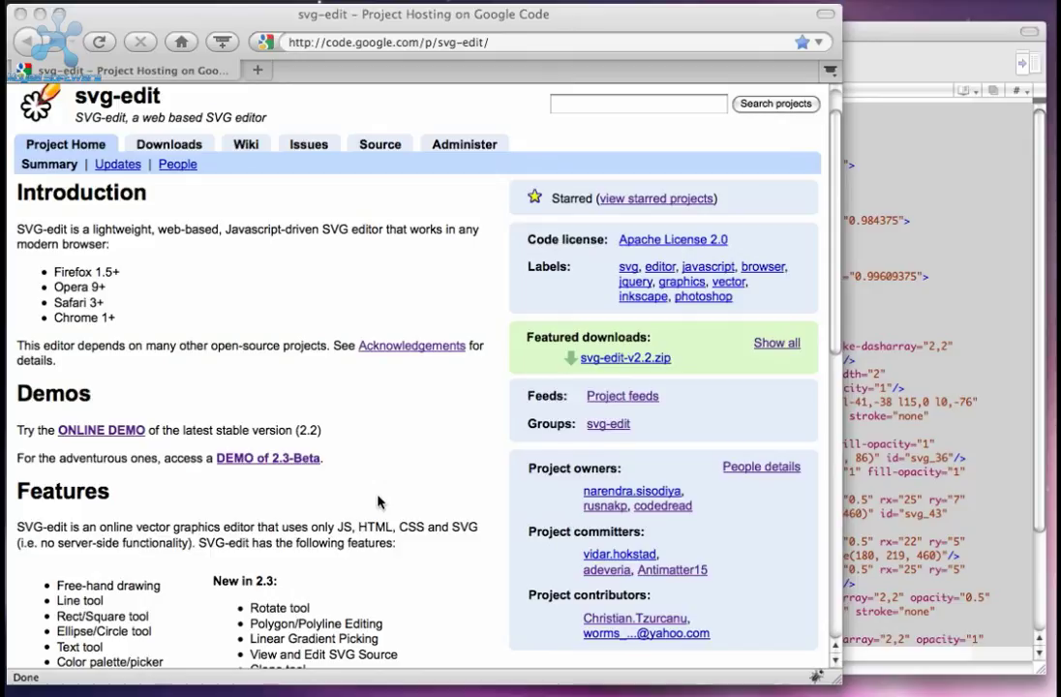
left_click(244, 461)
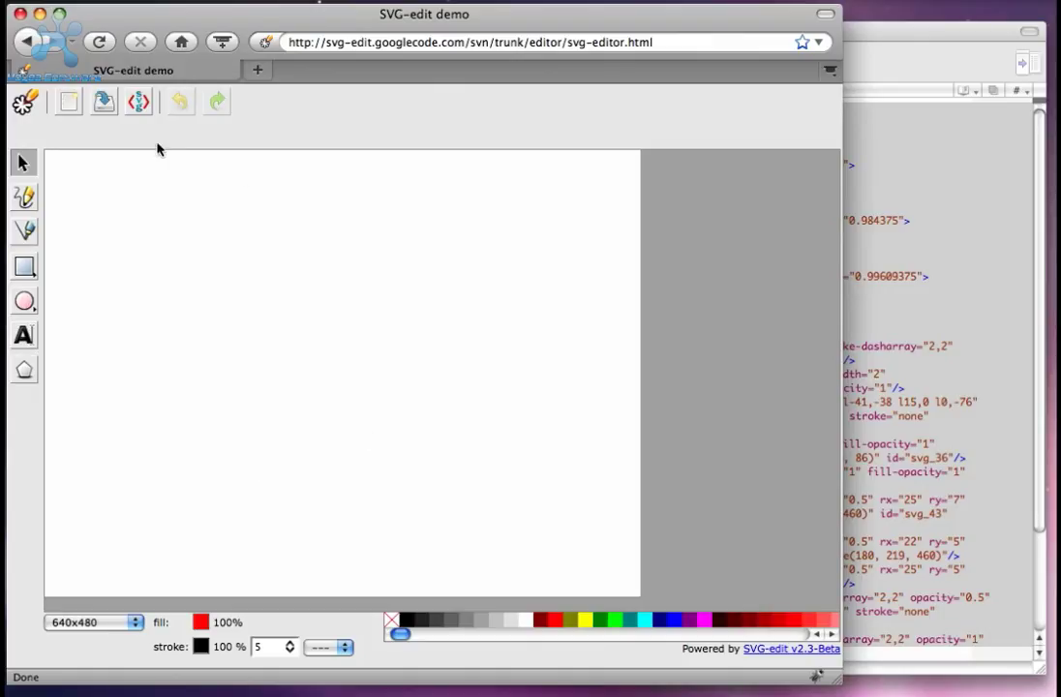
Step: Paste the button.svg markup over the empty drawing's source and save it
left_click(139, 102)
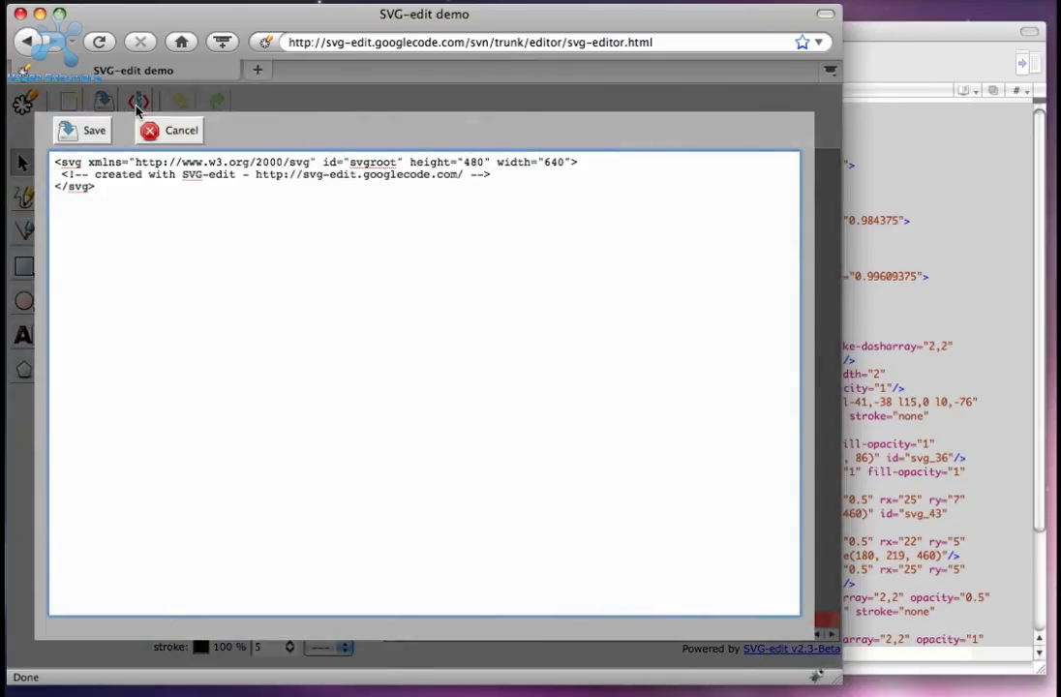
left_click(955, 199)
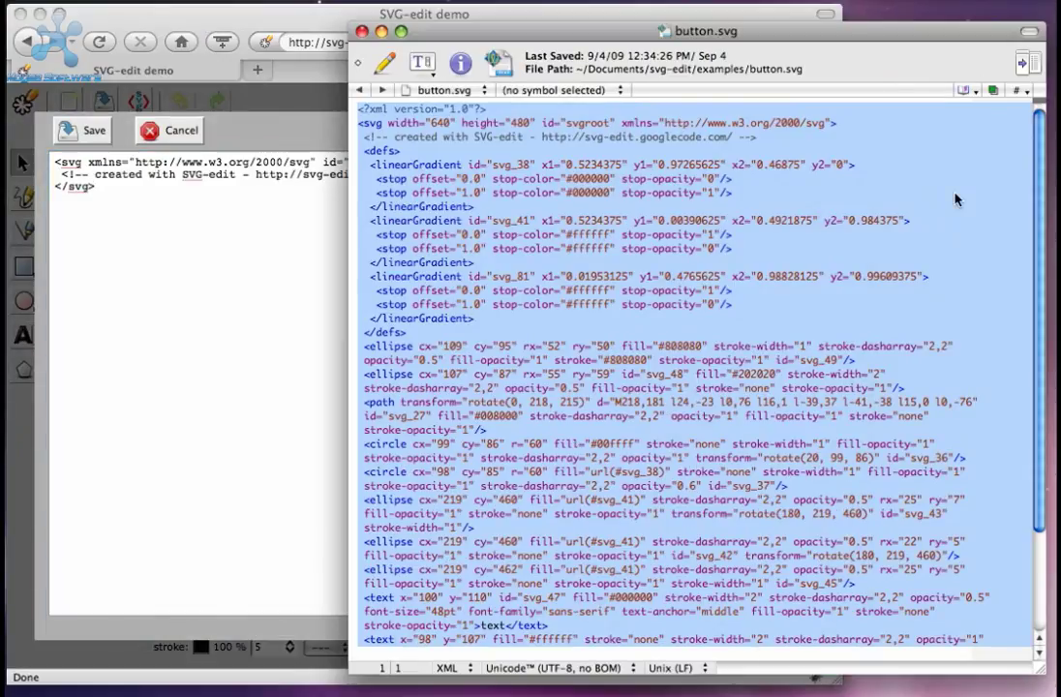
left_click(166, 249)
key("super+a")
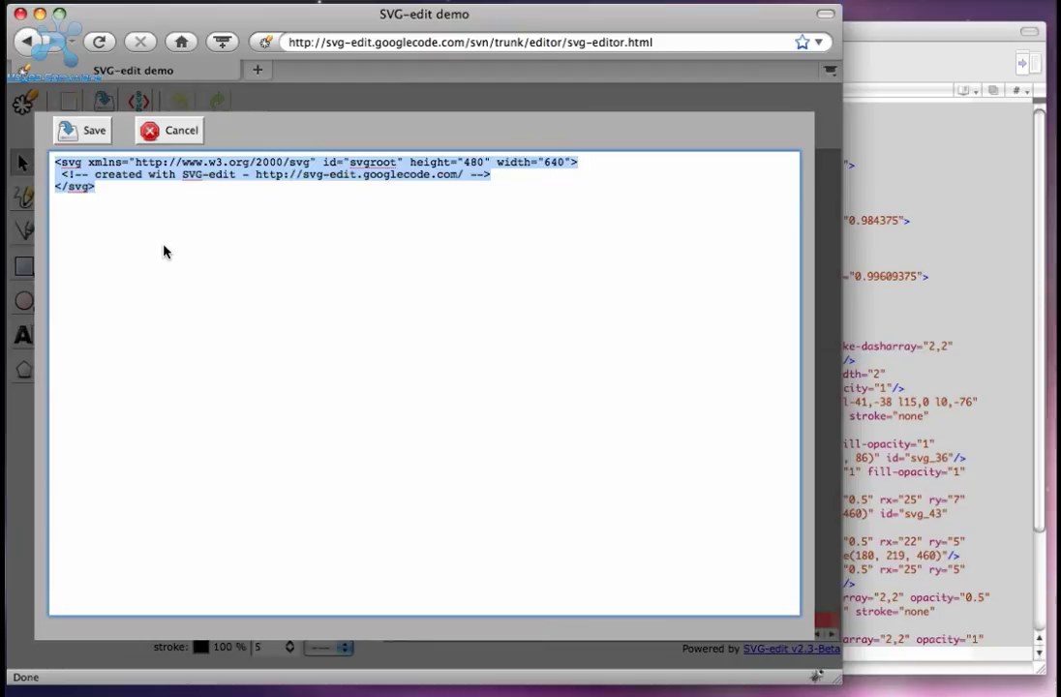
key("super+v")
left_click(91, 129)
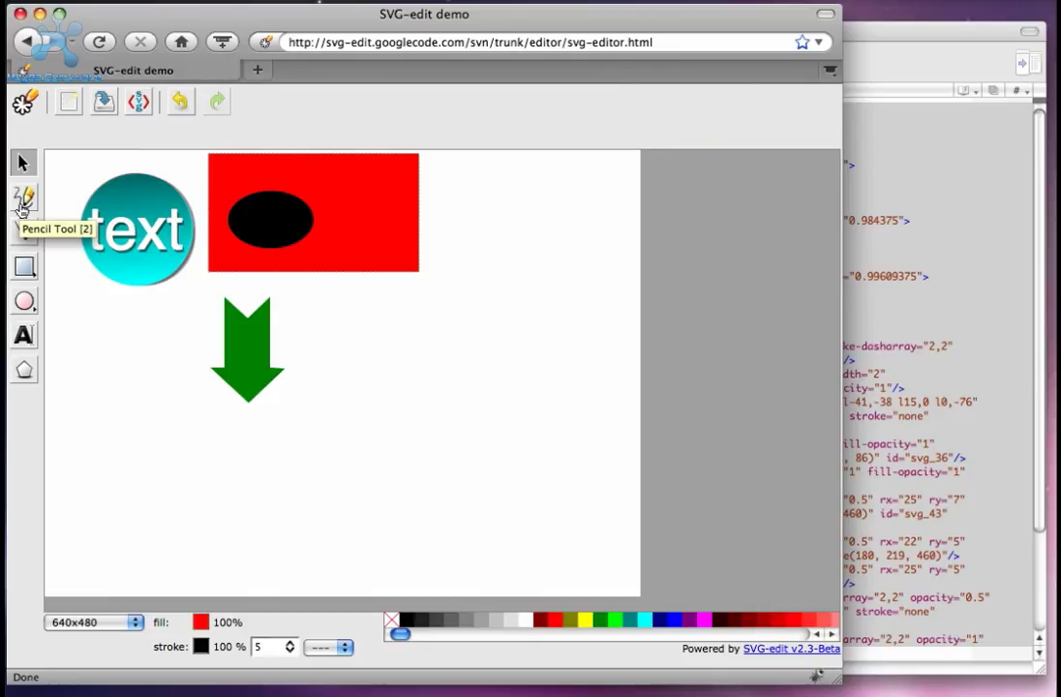
Step: Draw an eight-corner down-pointing arrow polygon below the red rectangle with the Polygon tool
left_click(24, 369)
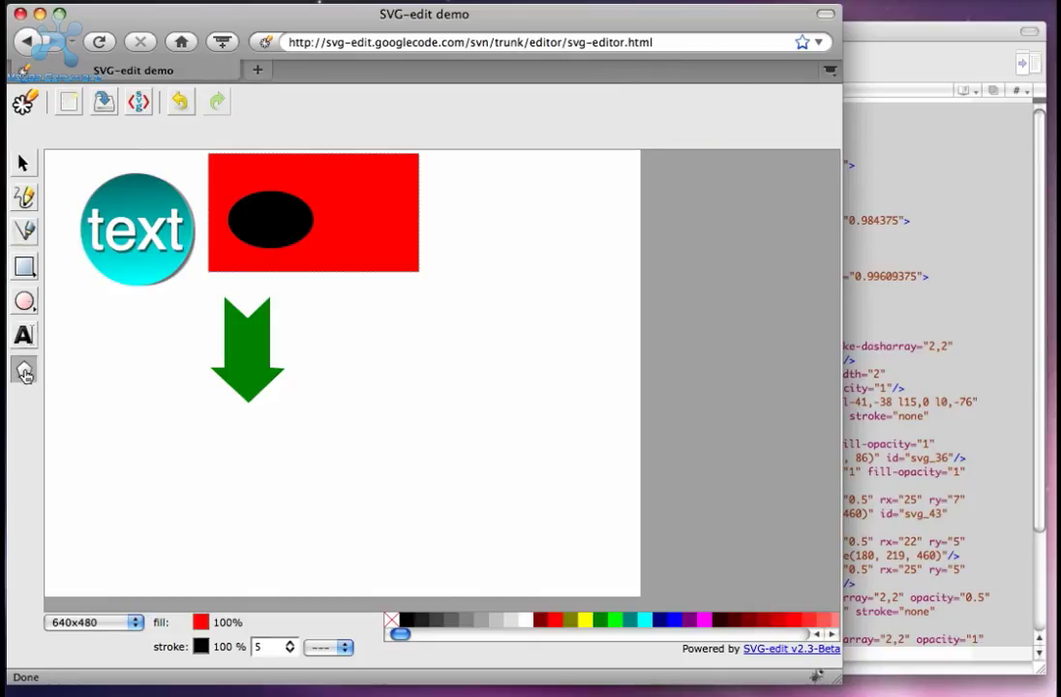
left_click(382, 390)
left_click(414, 361)
left_click(414, 457)
left_click(467, 459)
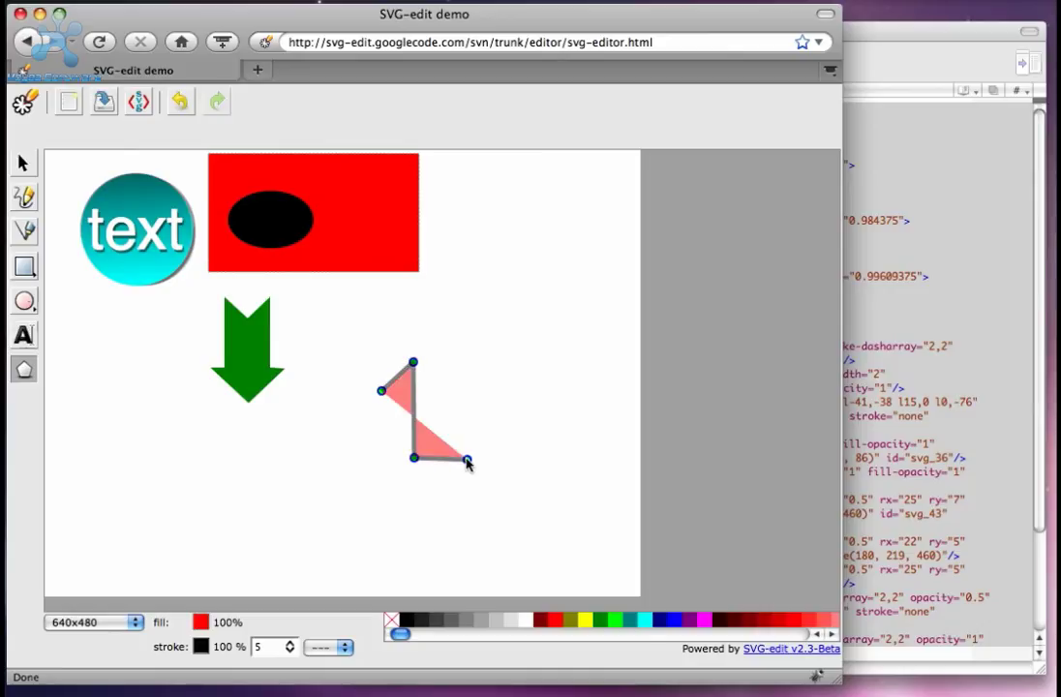
left_click(381, 537)
left_click(302, 471)
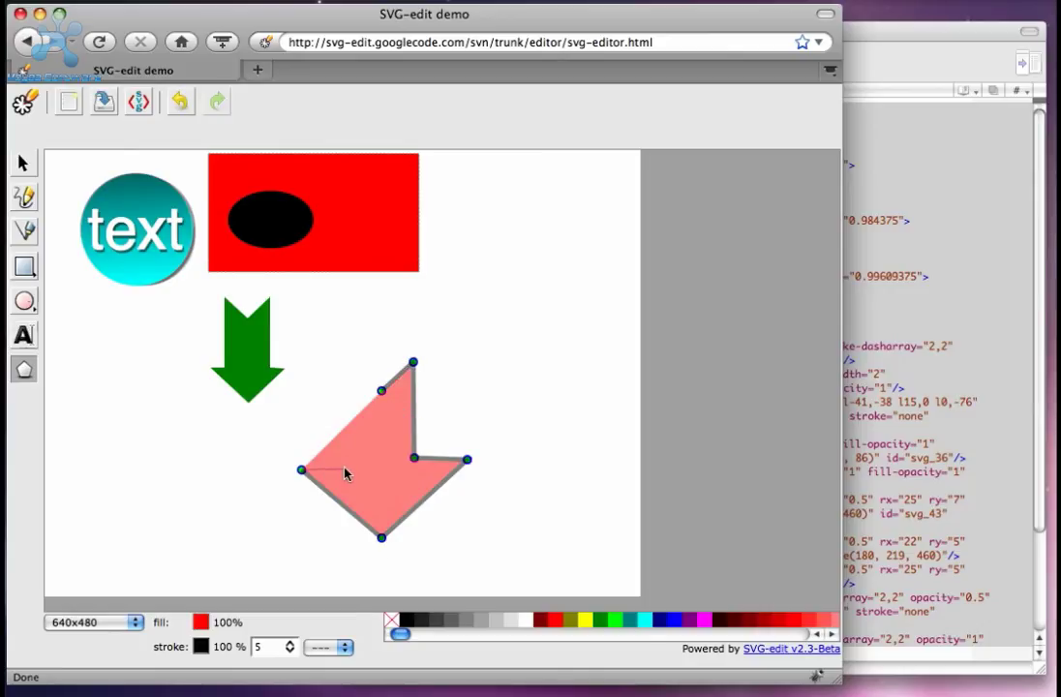
left_click(345, 461)
left_click(346, 364)
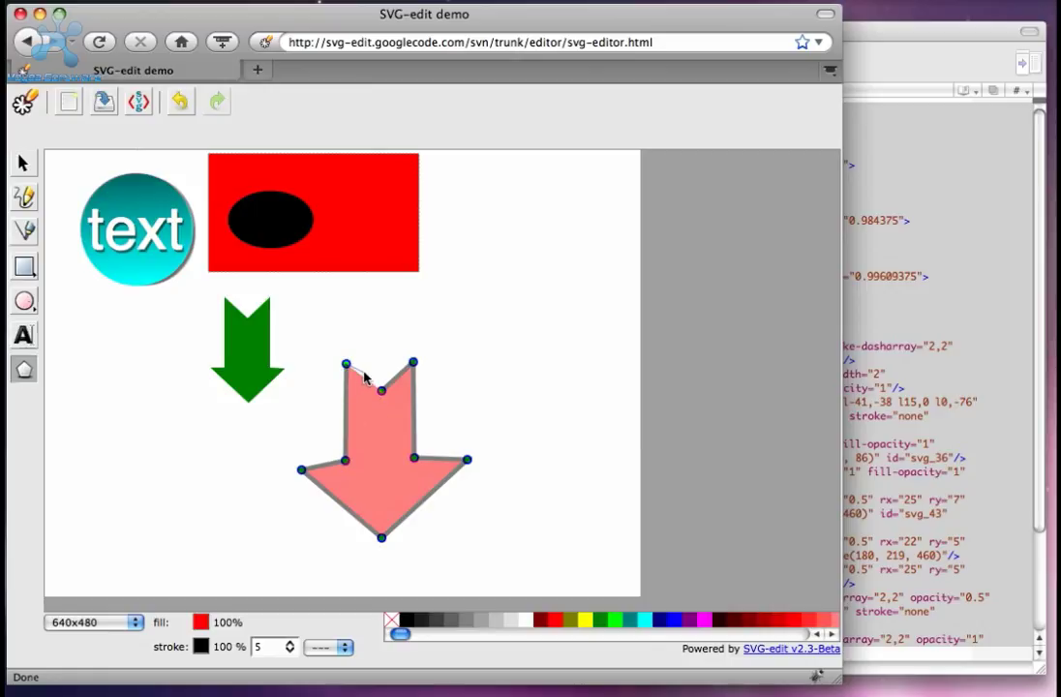
double_click(381, 390)
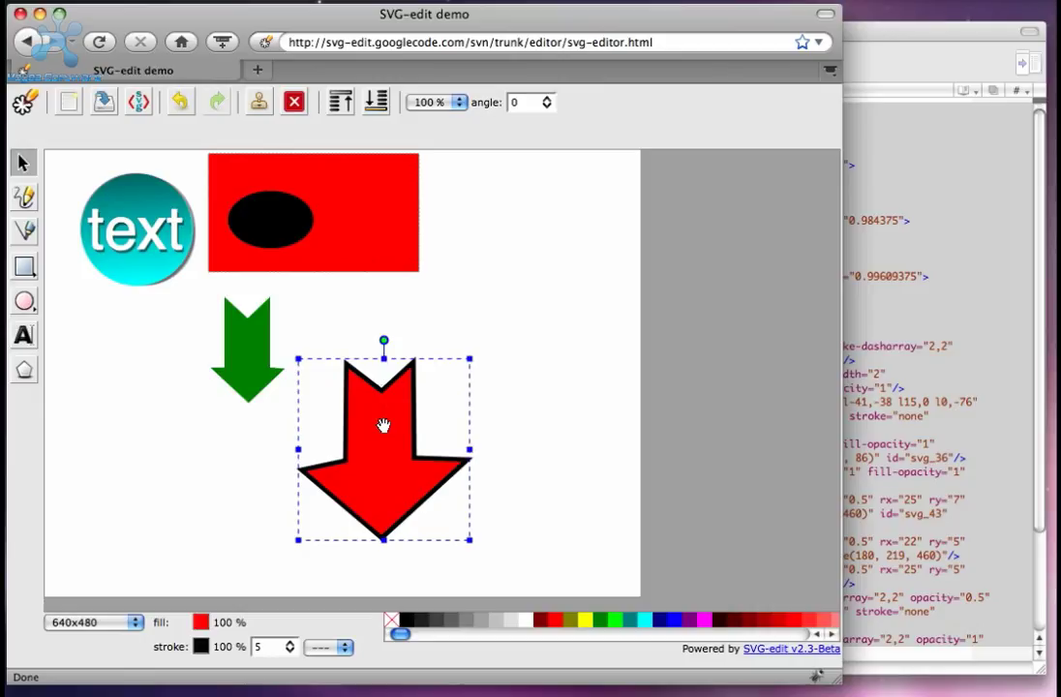
Step: Move the red arrow beside the green arrow, shrink it, and raise its arrowhead's left node
left_click_drag(384, 426, 481, 332)
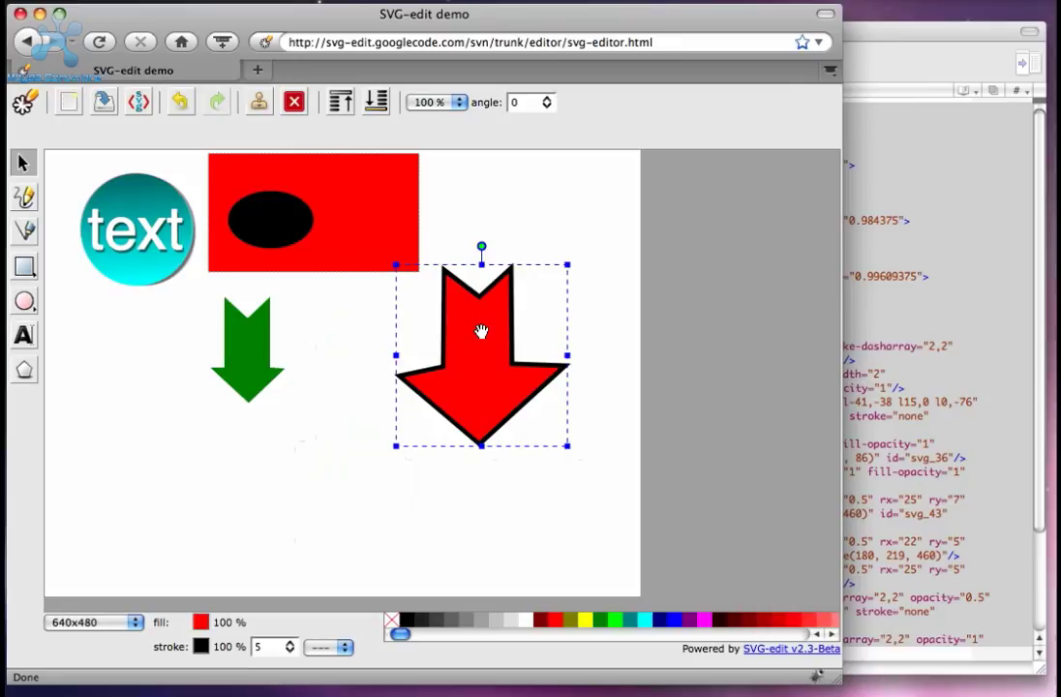
left_click_drag(396, 446, 417, 431)
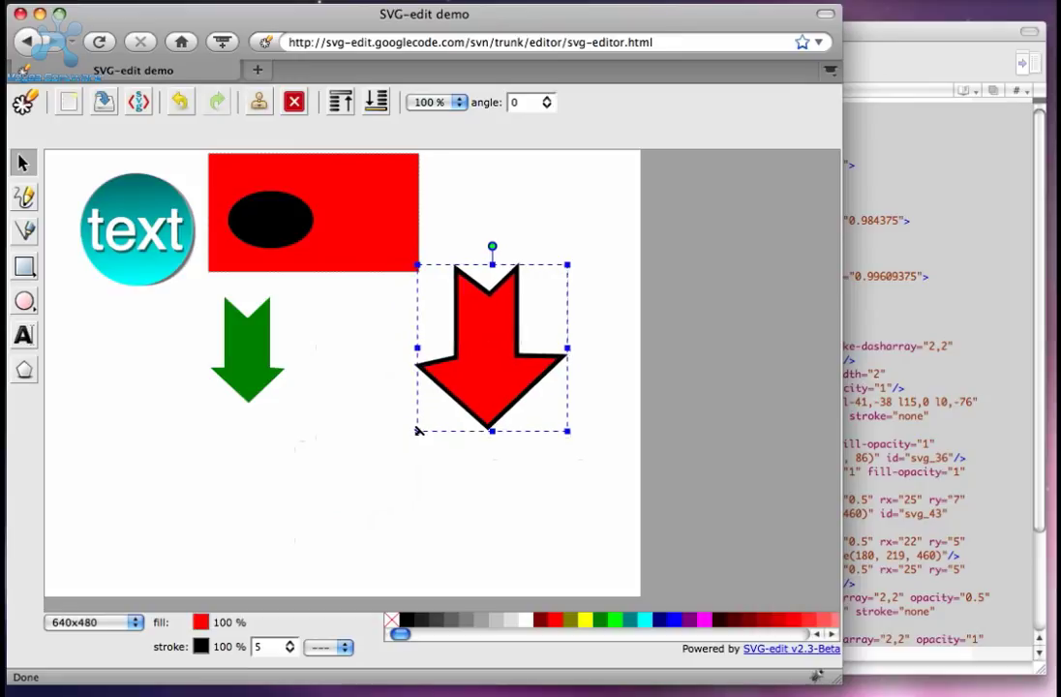
double_click(492, 373)
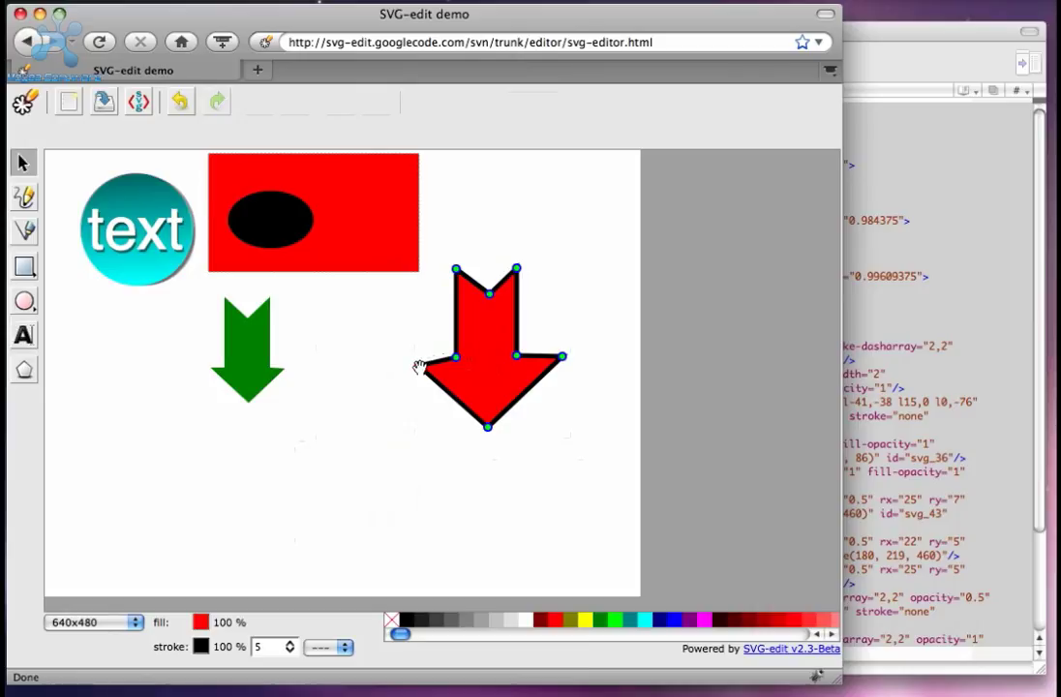
left_click_drag(419, 364, 416, 358)
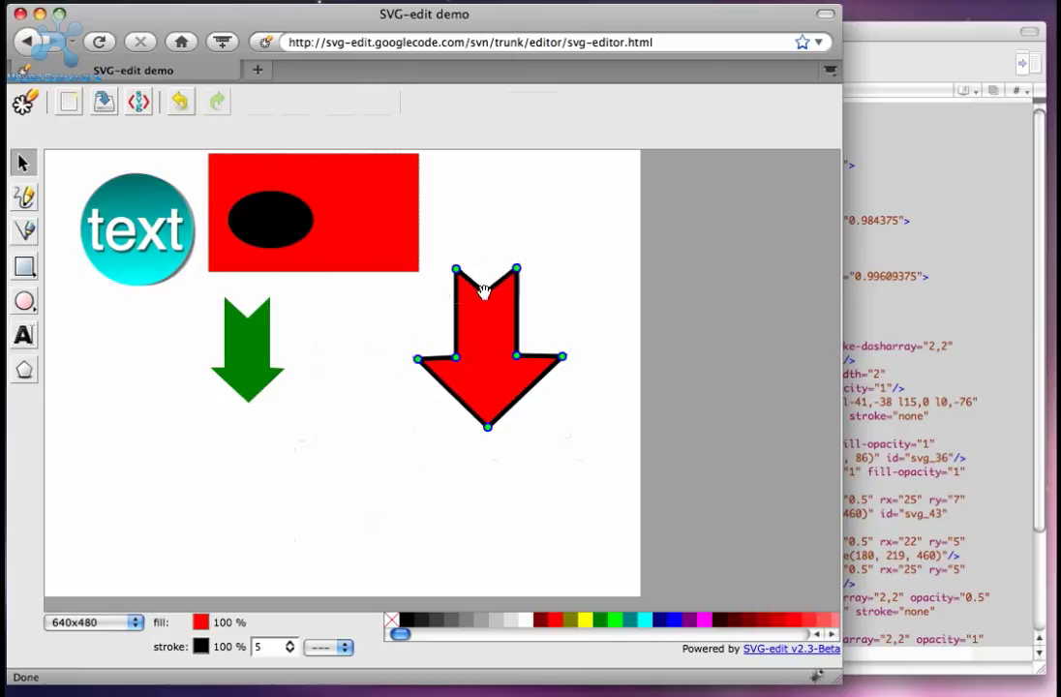
left_click(555, 453)
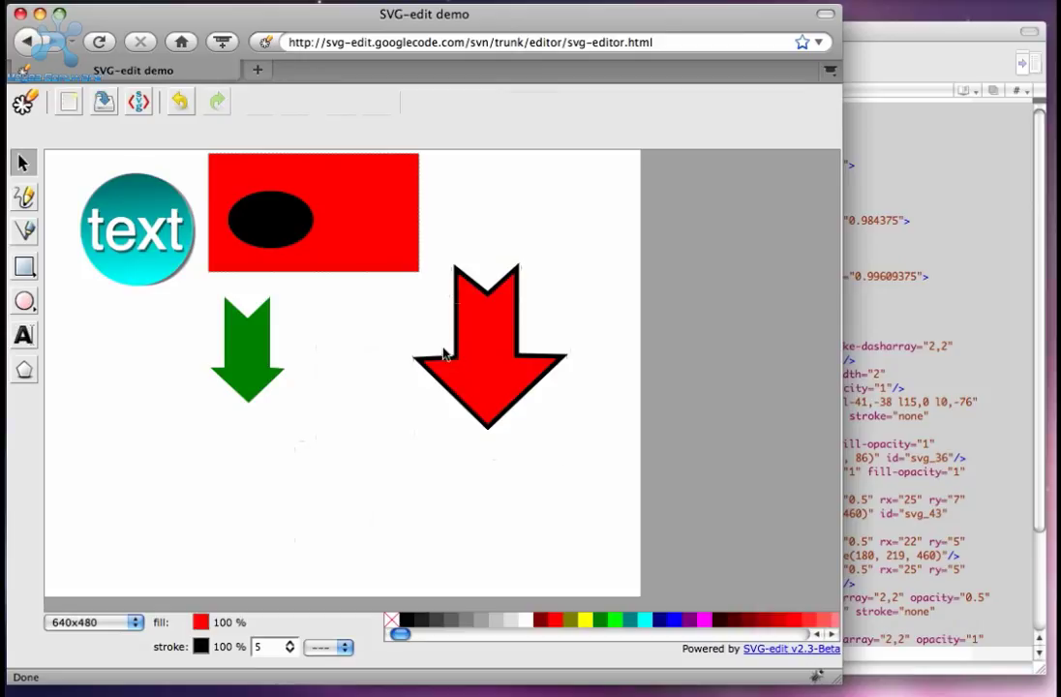
Step: Drag the green arrow down and right, then set its rotation angle to 90
left_click(256, 362)
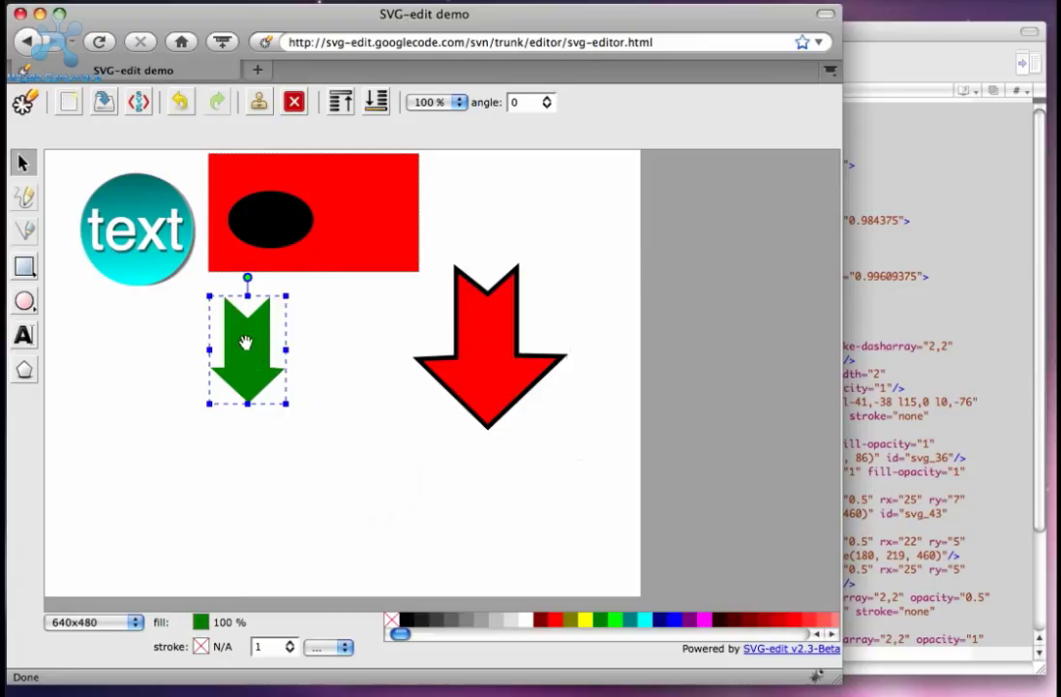
left_click_drag(249, 348, 291, 403)
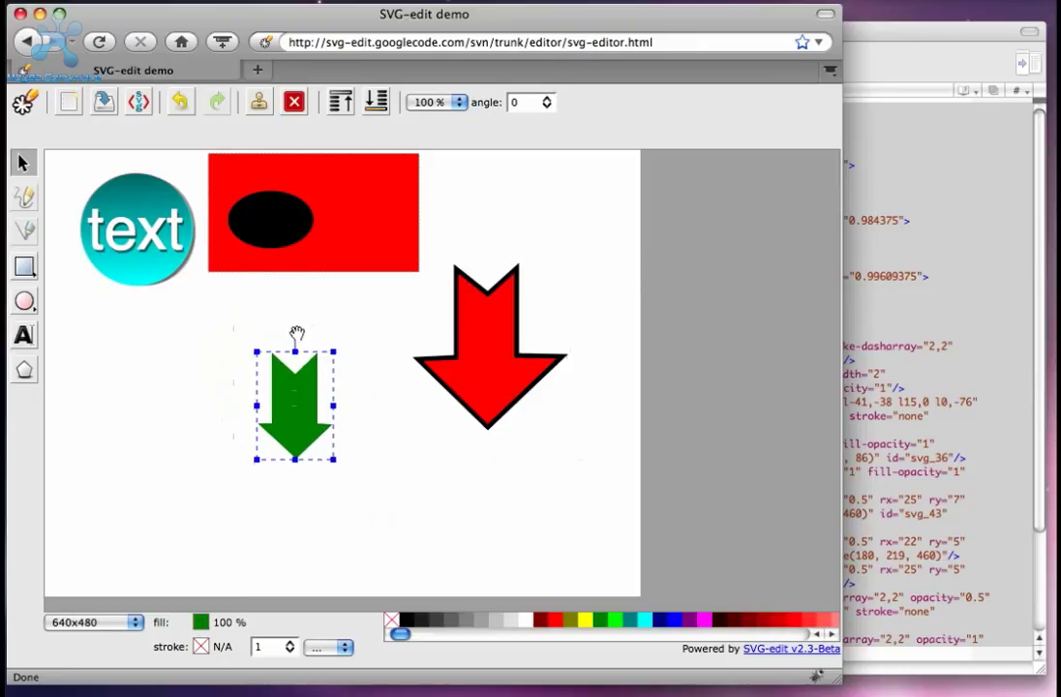
left_click_drag(296, 334, 342, 350)
key("shift+Left")
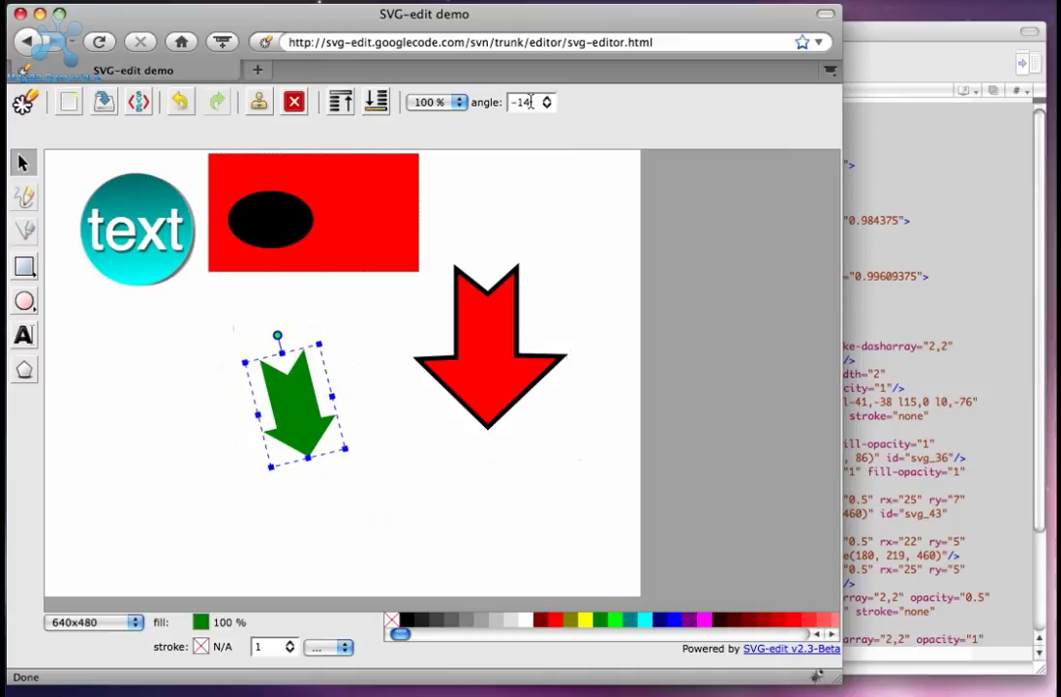
left_click_drag(530, 102, 489, 103)
type("90")
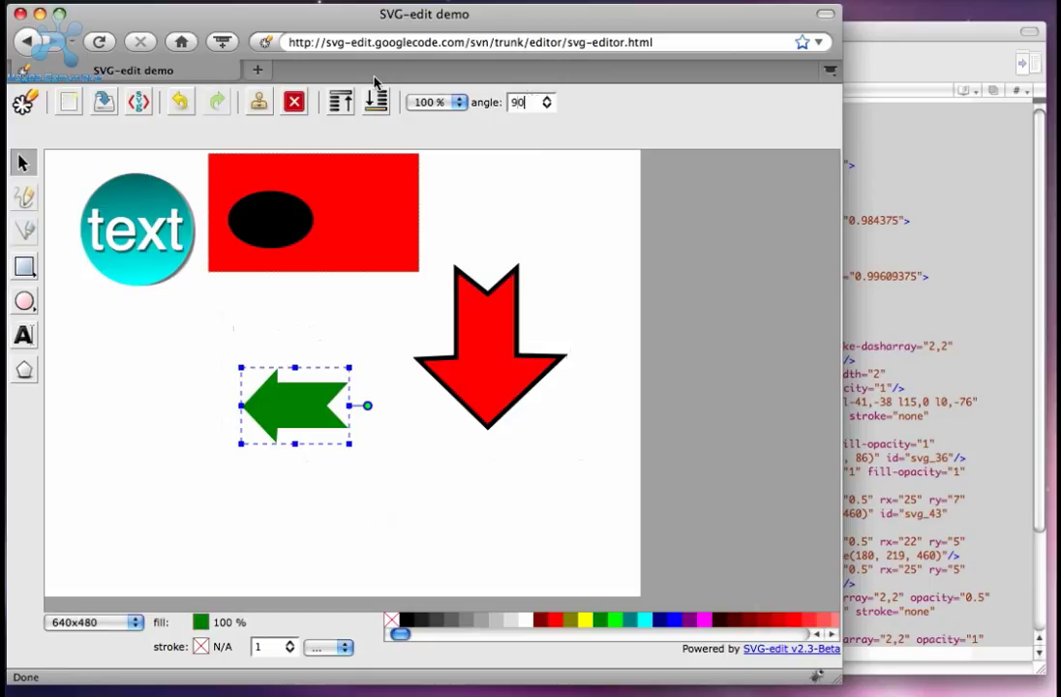
Step: Switch the black ellipse's fill to a linear gradient running from top centre downward
left_click(255, 226)
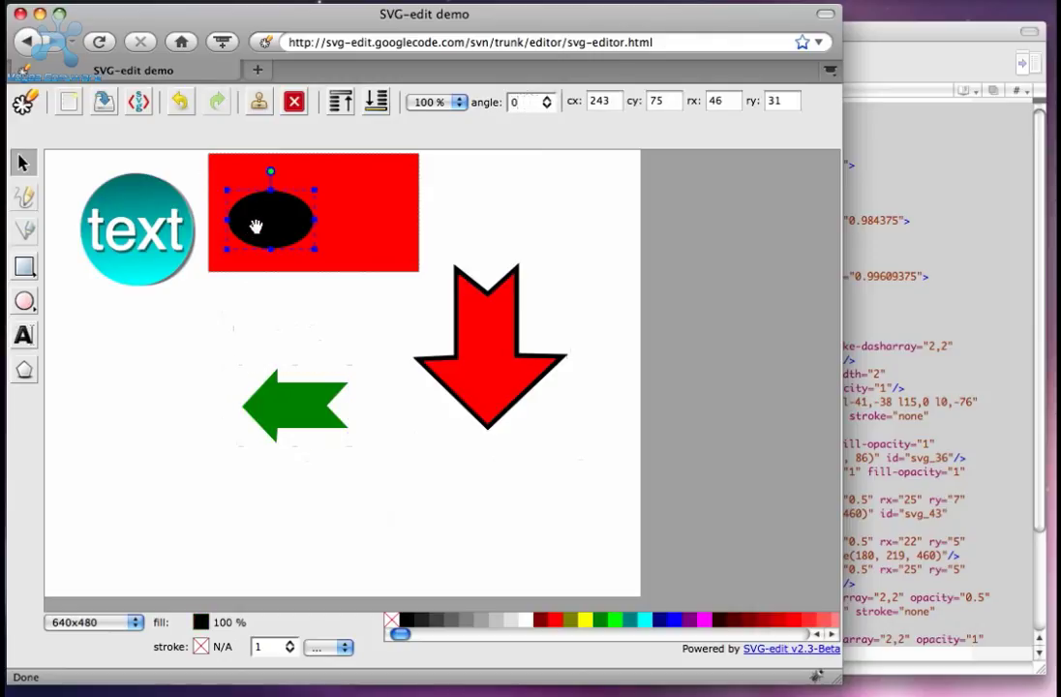
left_click(200, 622)
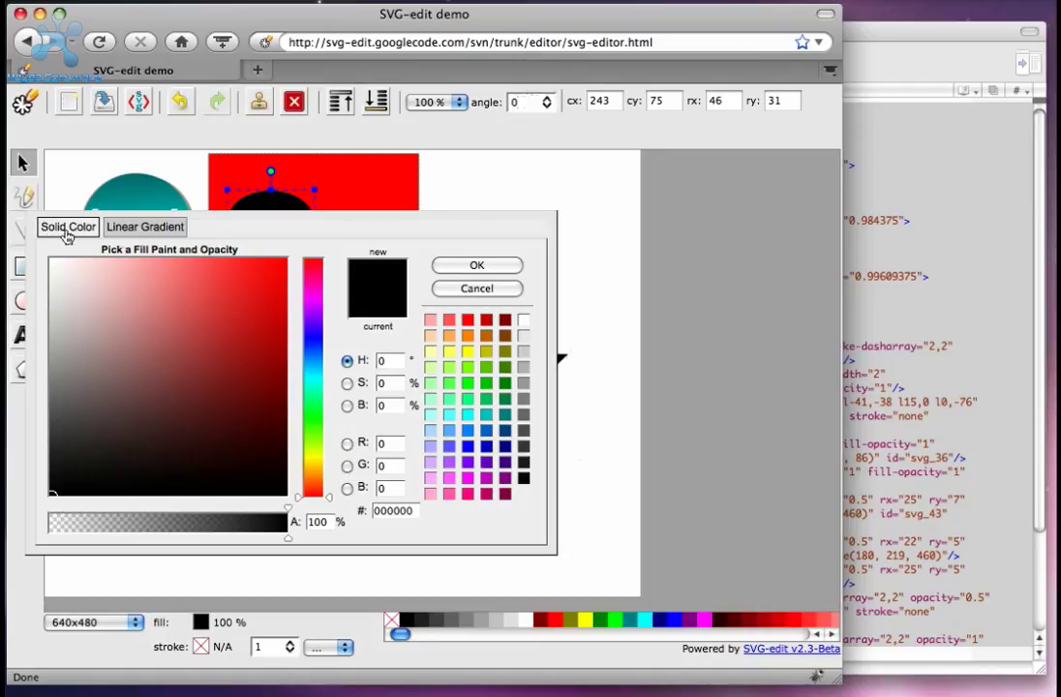
left_click(137, 228)
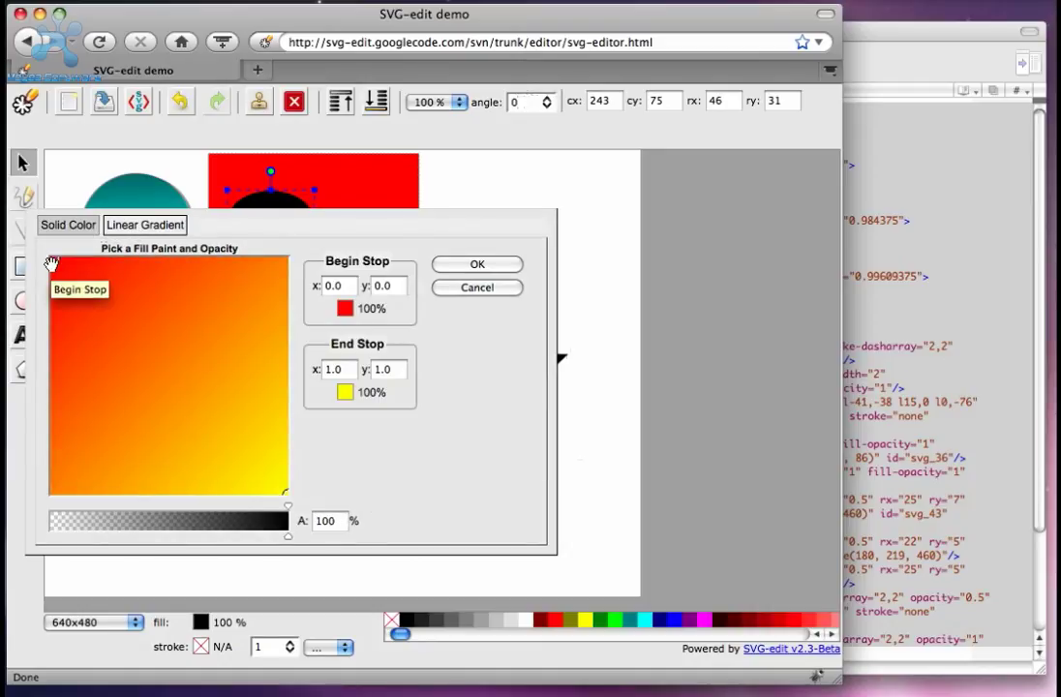
left_click_drag(51, 261, 170, 262)
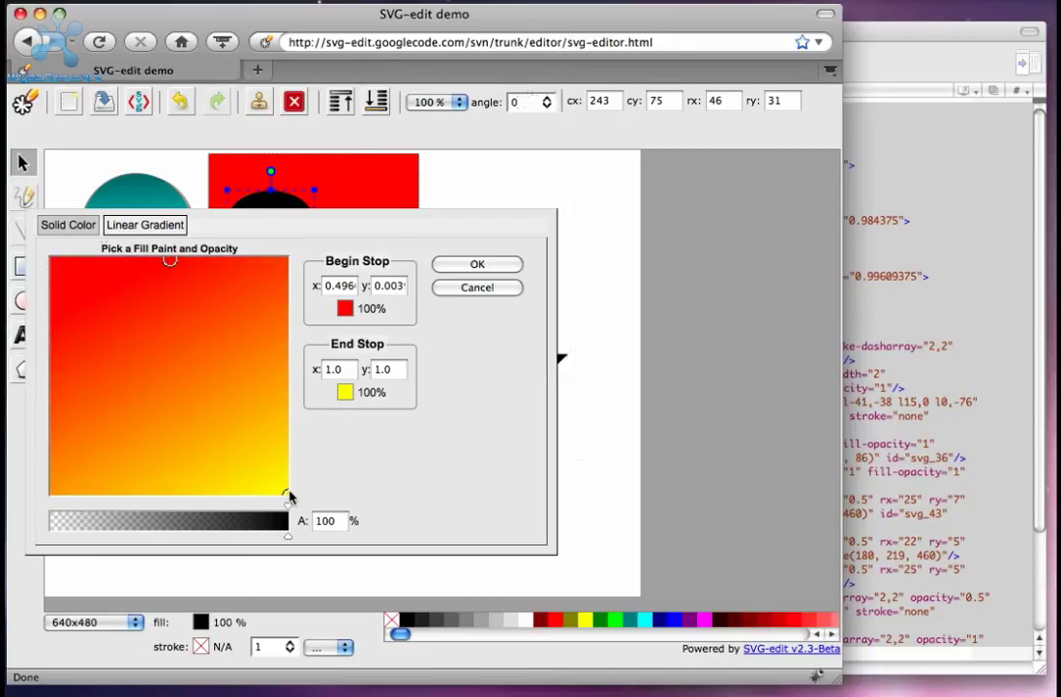
left_click_drag(288, 491, 174, 429)
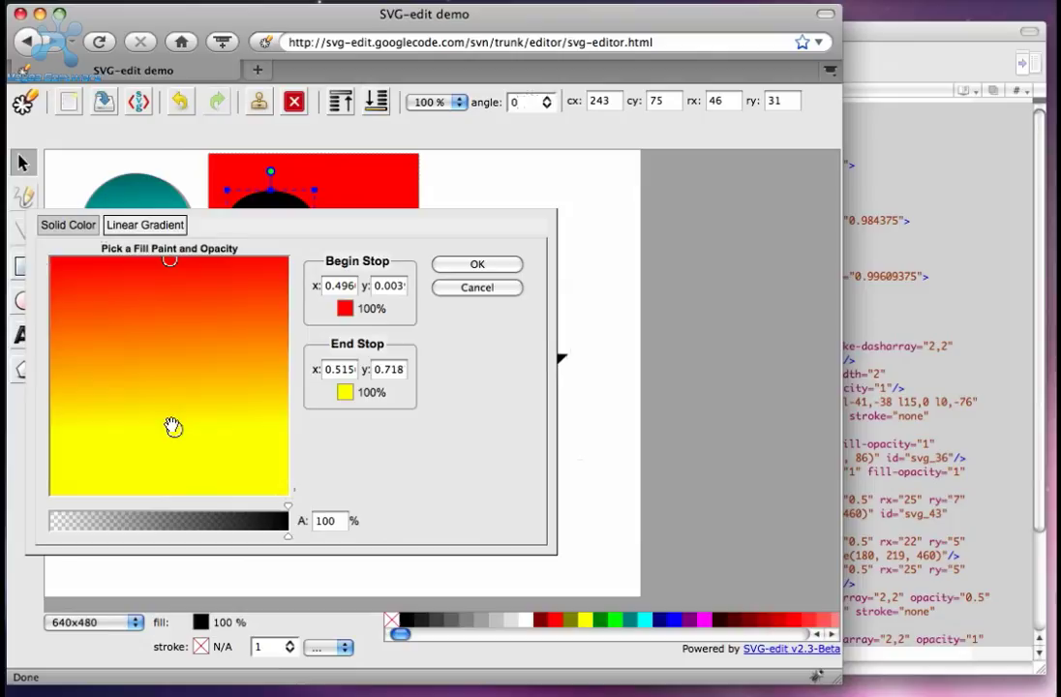
Step: Set the begin stop to white and end stop to white at 0% opacity, then apply
left_click(345, 307)
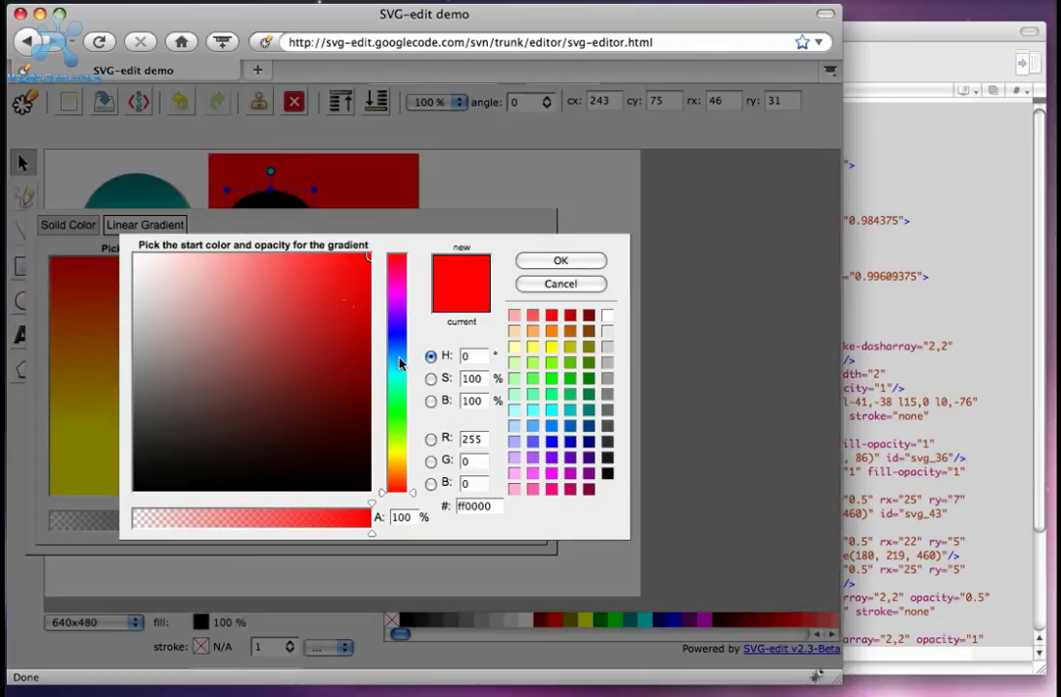
left_click(606, 316)
left_click(587, 263)
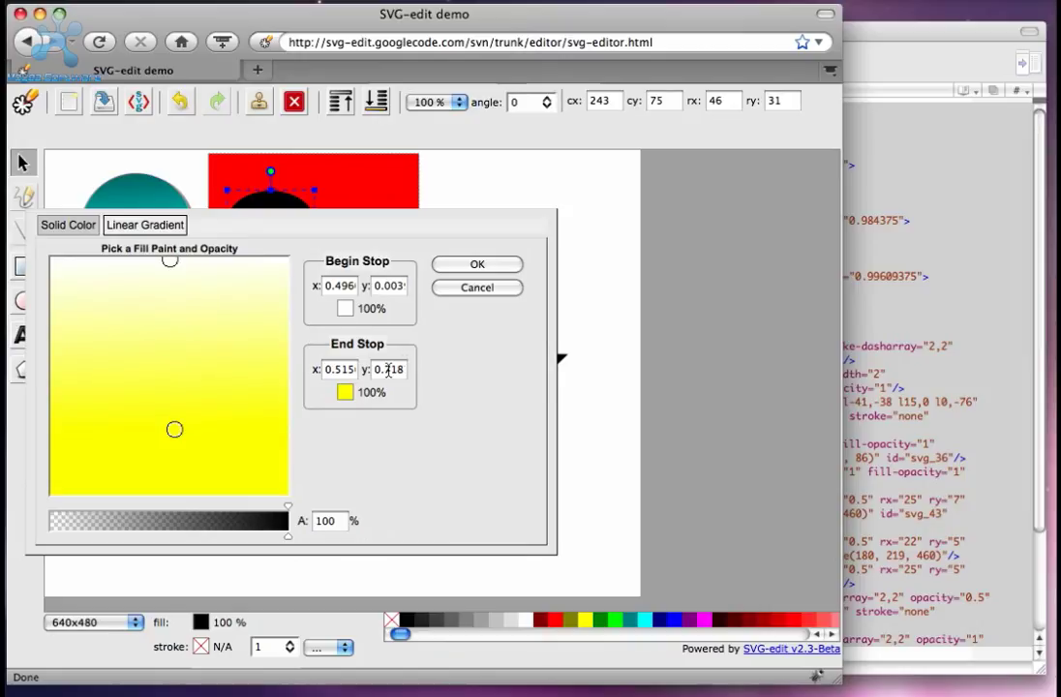
left_click(344, 397)
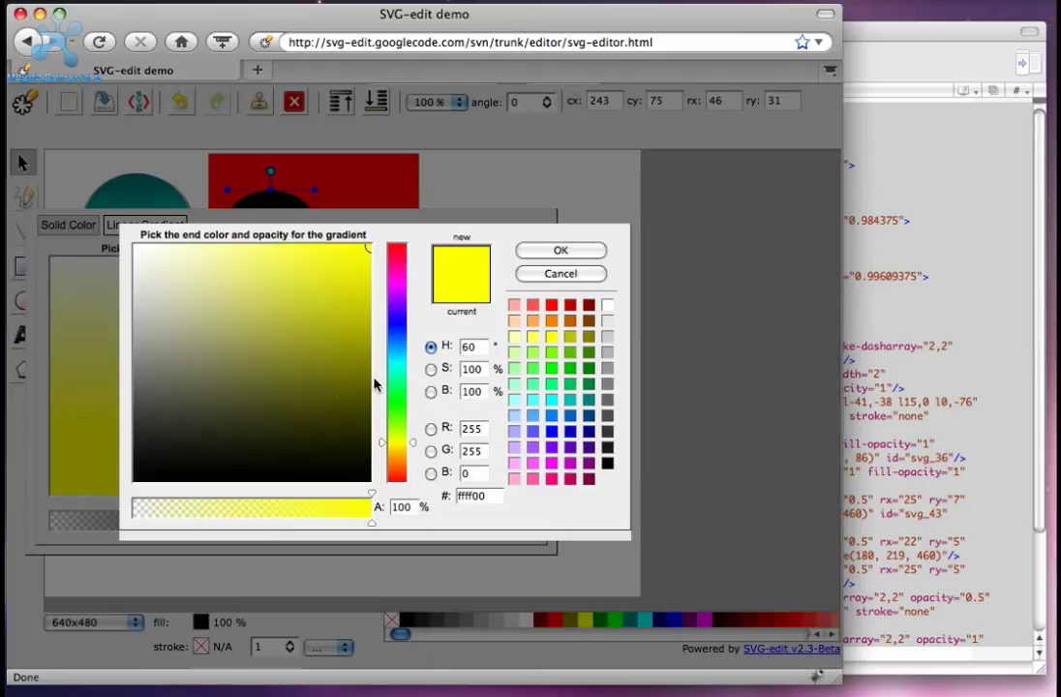
left_click(607, 306)
left_click_drag(185, 502, 130, 509)
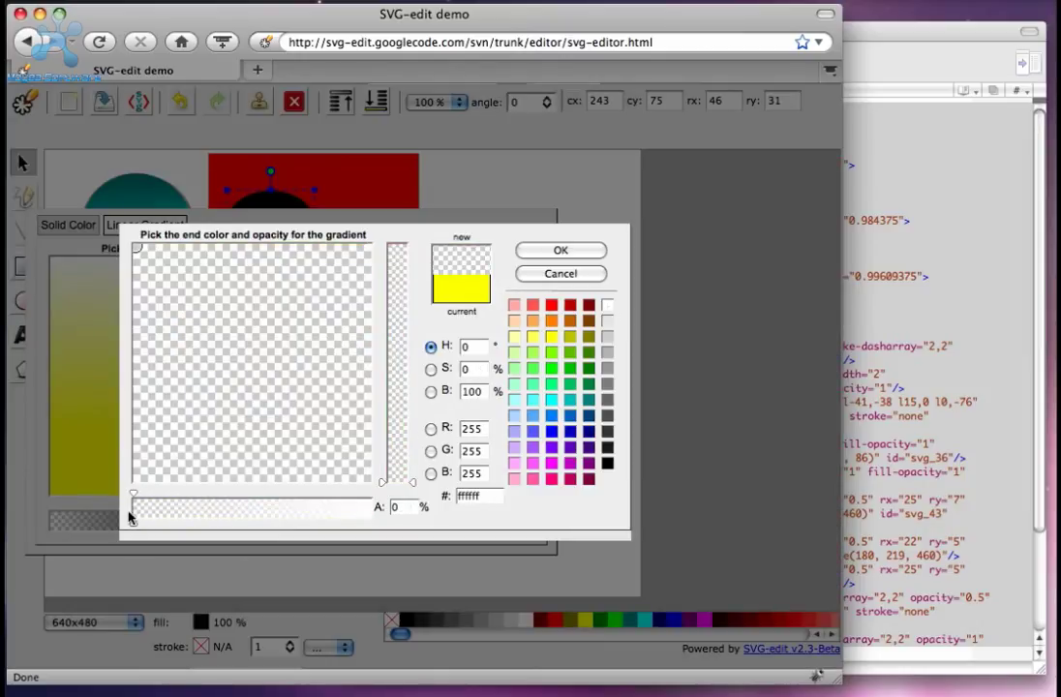
left_click(560, 251)
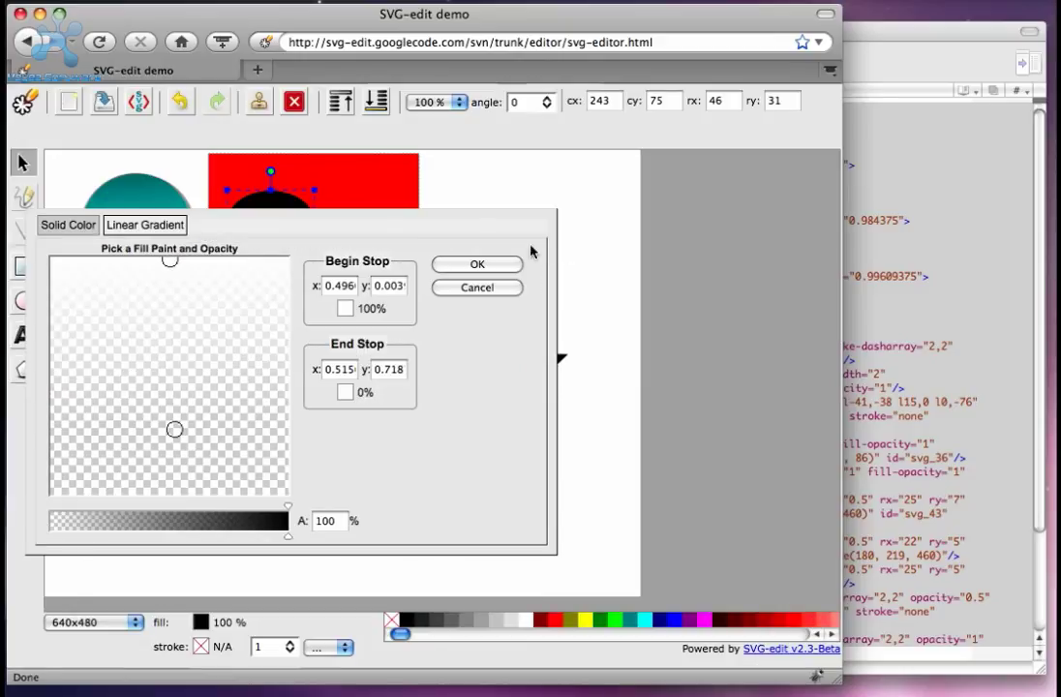
left_click(489, 265)
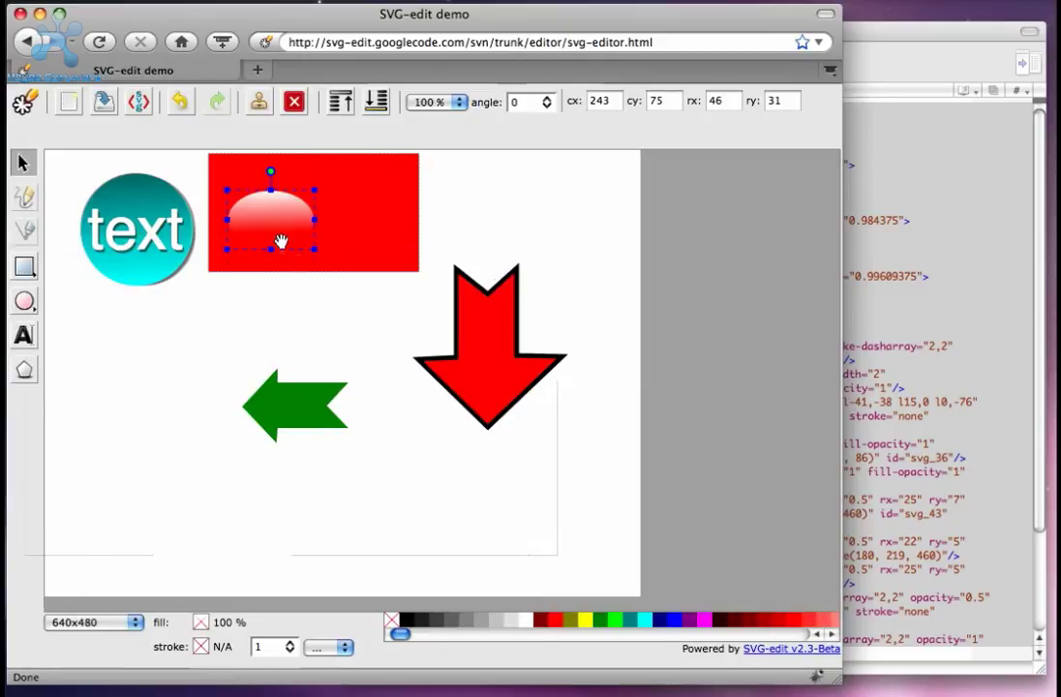
Step: Place the gloss ellipse on the teal circle, then clone both and drag the copy below
left_click_drag(281, 241, 145, 230)
left_click(83, 336)
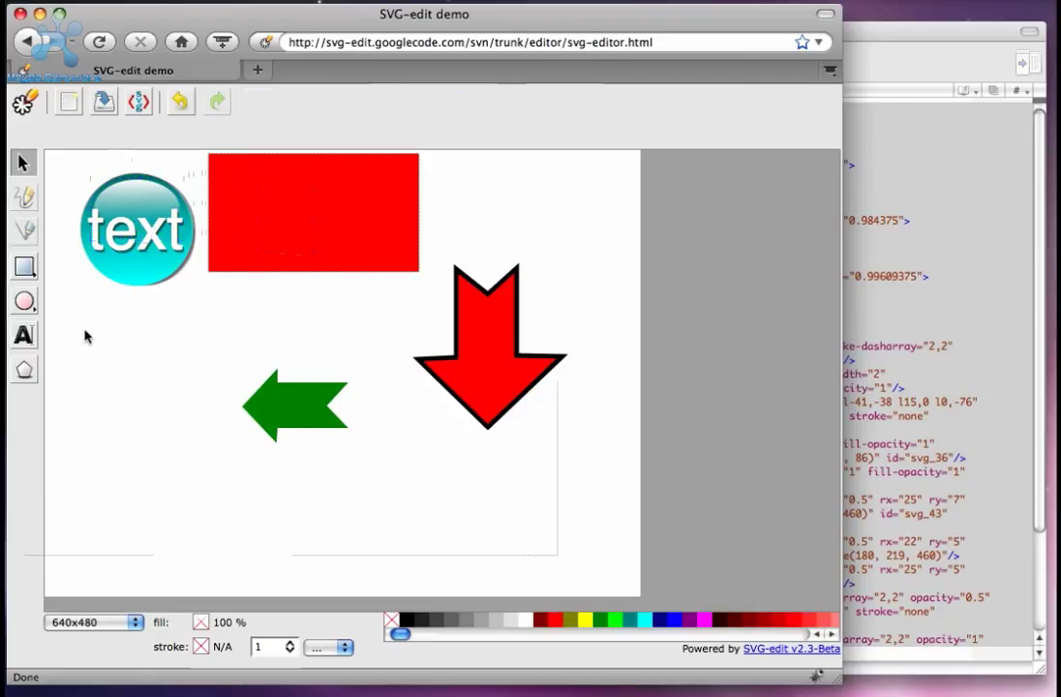
left_click_drag(86, 333, 178, 173)
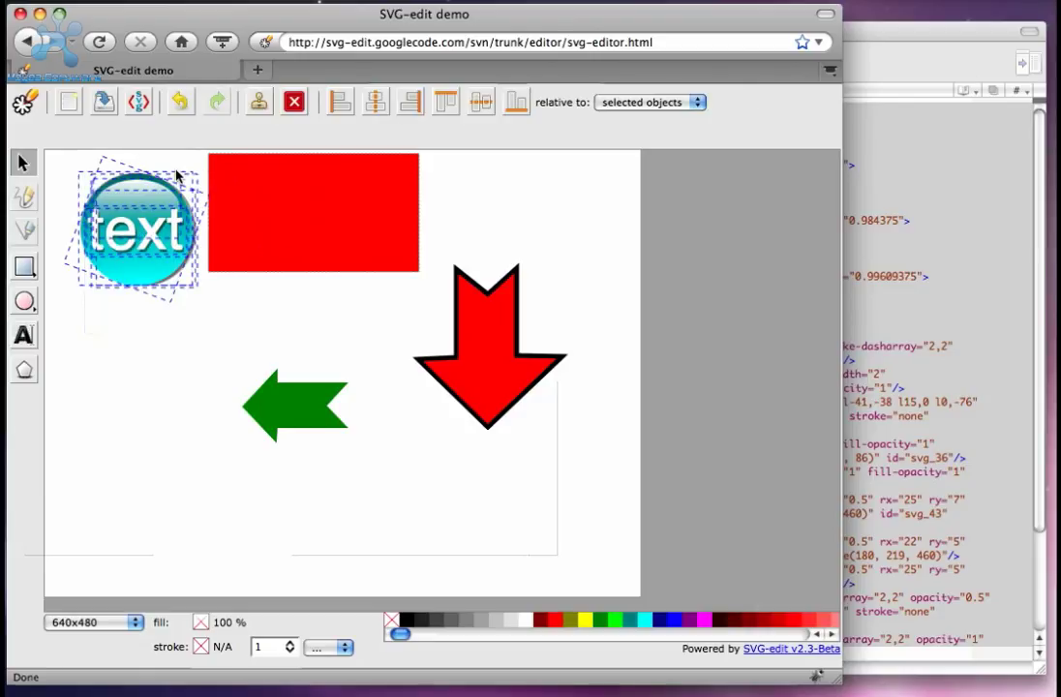
left_click(262, 104)
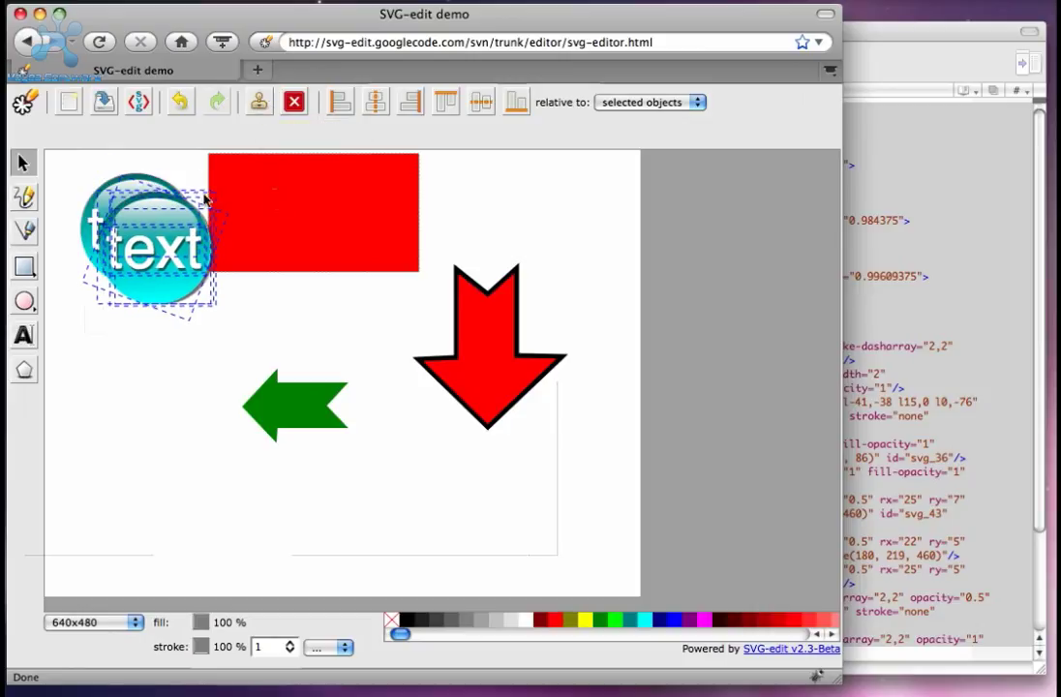
mouse_move(140, 223)
left_mouse_down()
mouse_move(147, 378)
mouse_move(139, 361)
left_mouse_up()
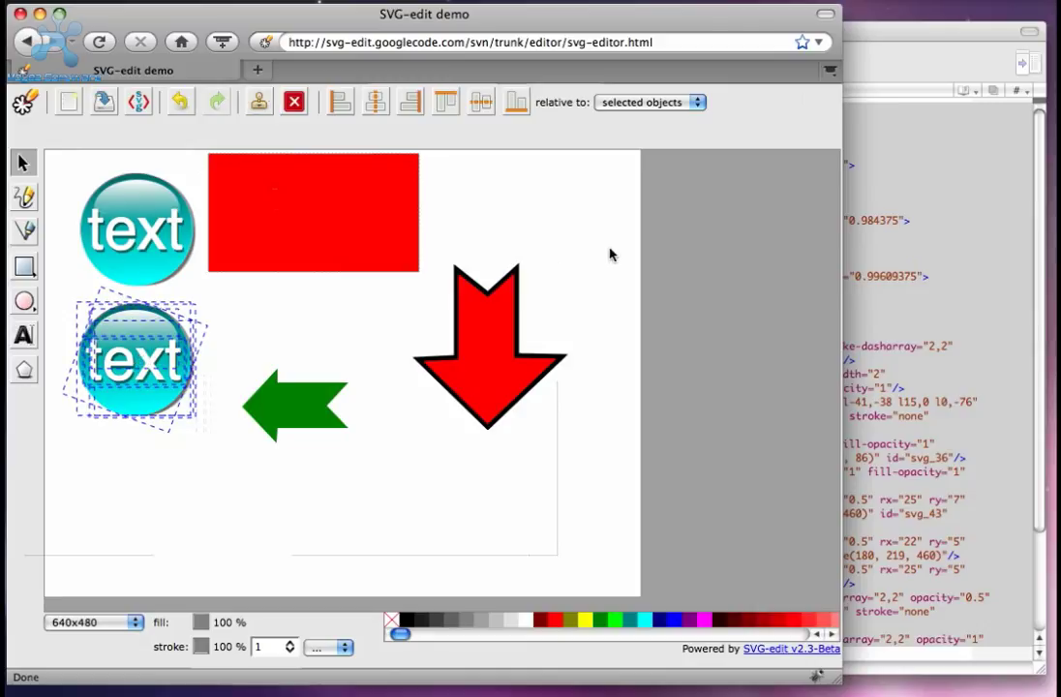
left_click(277, 399)
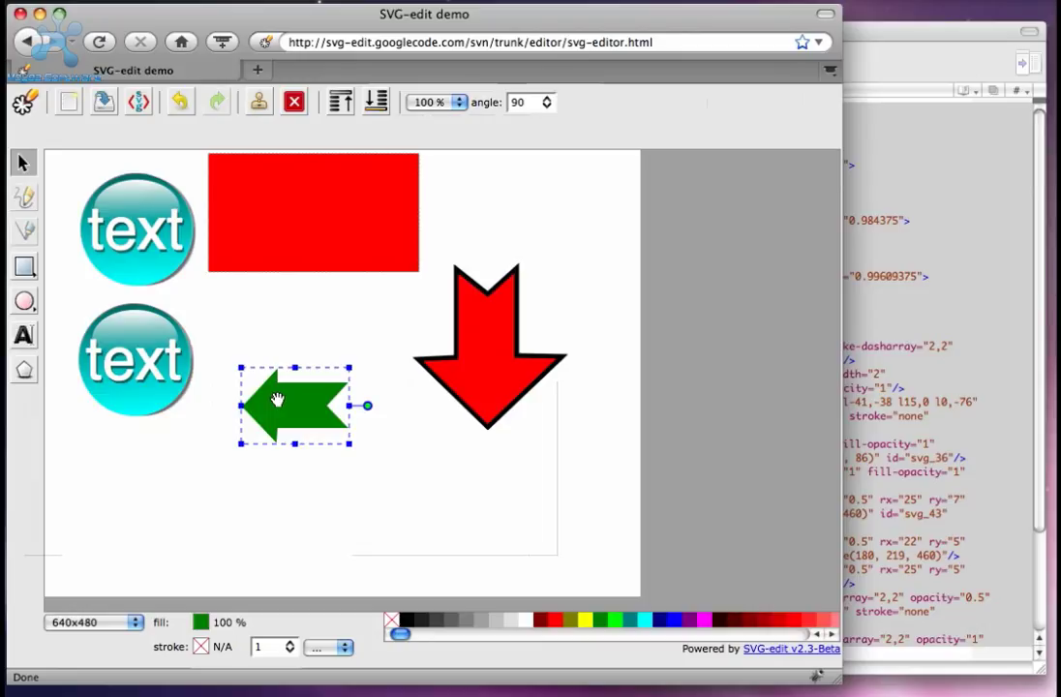
key("Tab")
key("Tab")
key("Tab")
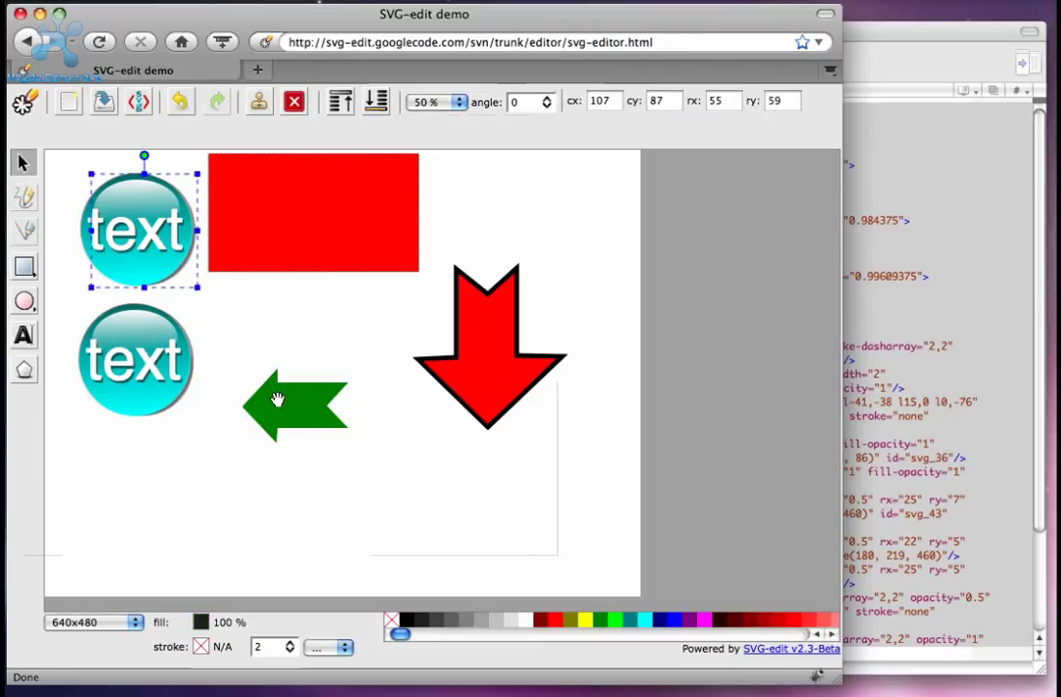
key("shift+Tab")
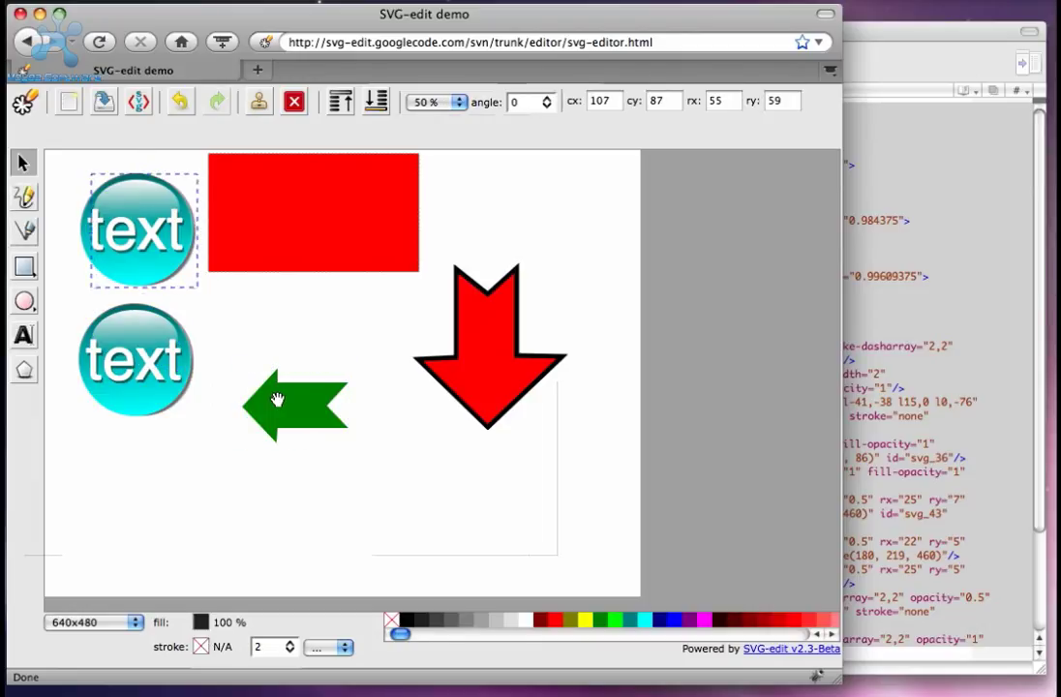
key("shift+Tab")
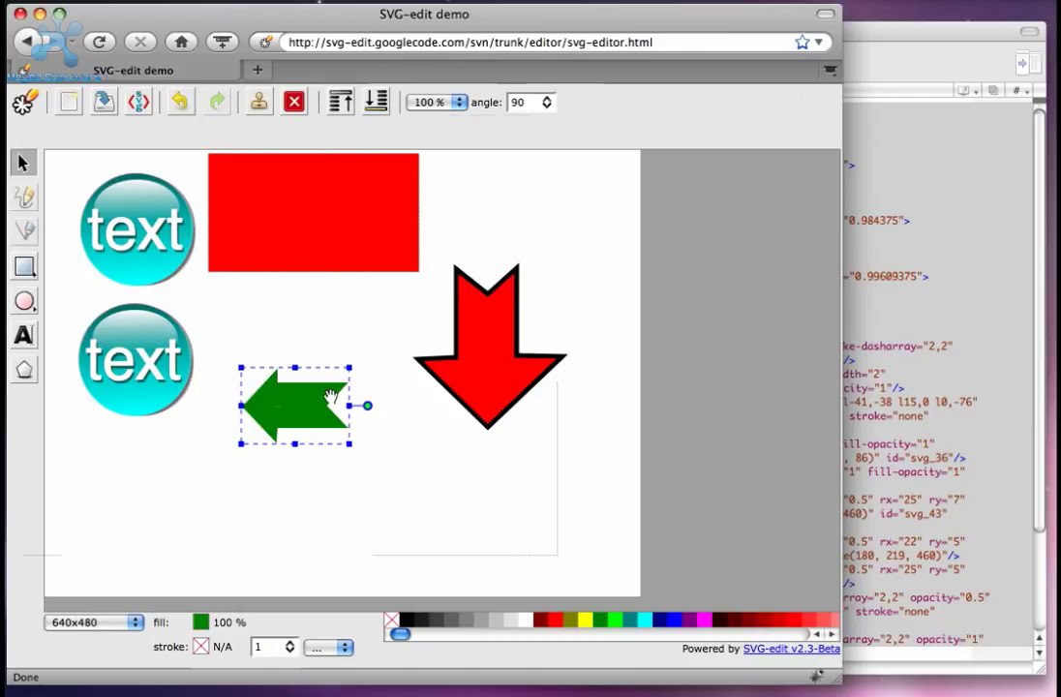
Step: Bring up the mickey.svg source, then save it in the drawing's Source dialog to load Mickey
left_click(935, 397)
key("super+shift+bracketright")
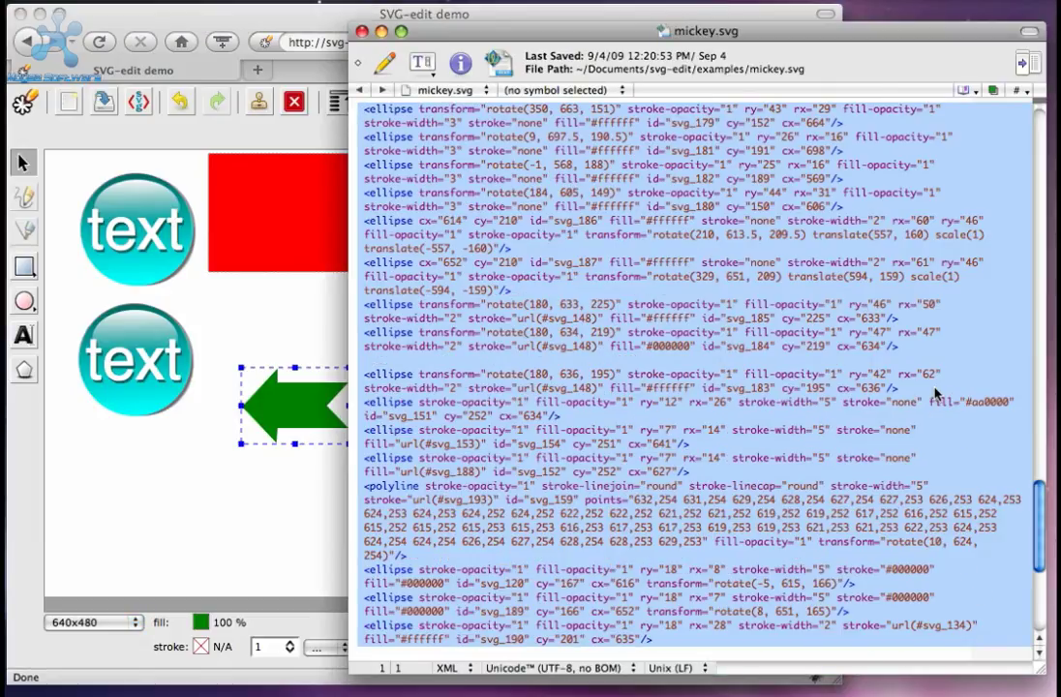
left_click(124, 114)
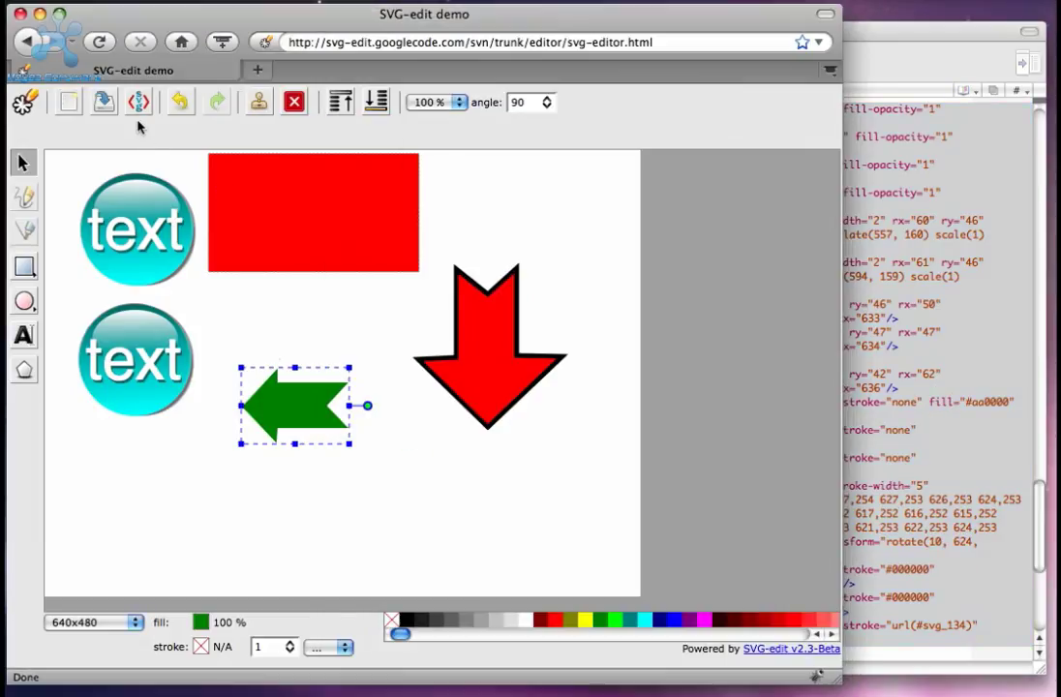
left_click(138, 103)
scroll(176, 200, "down", 20)
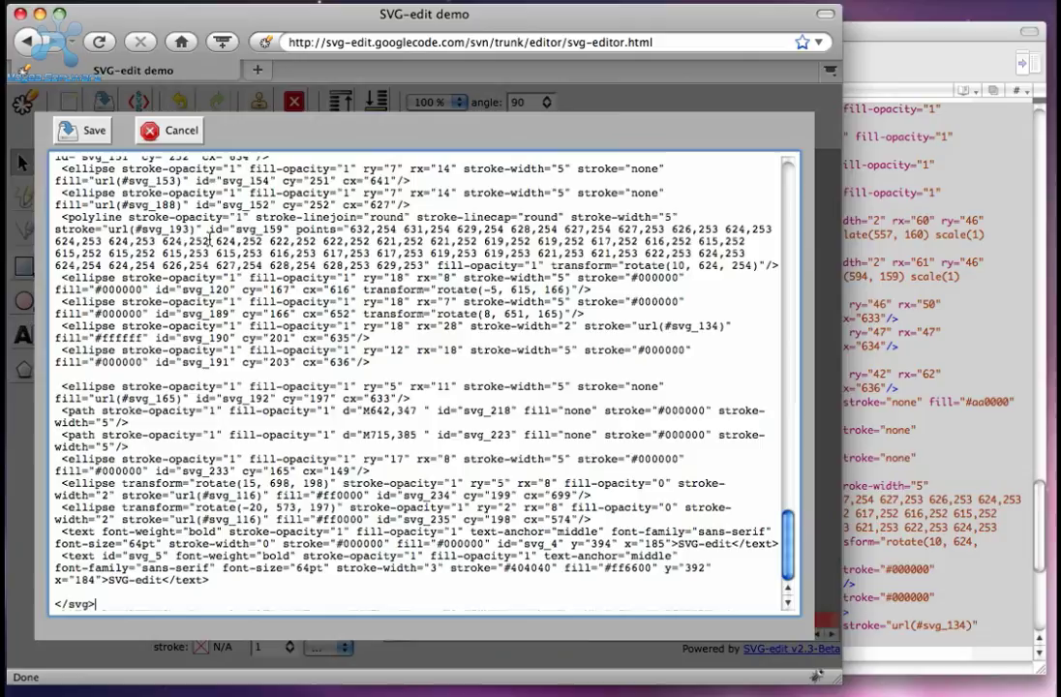
left_click(93, 136)
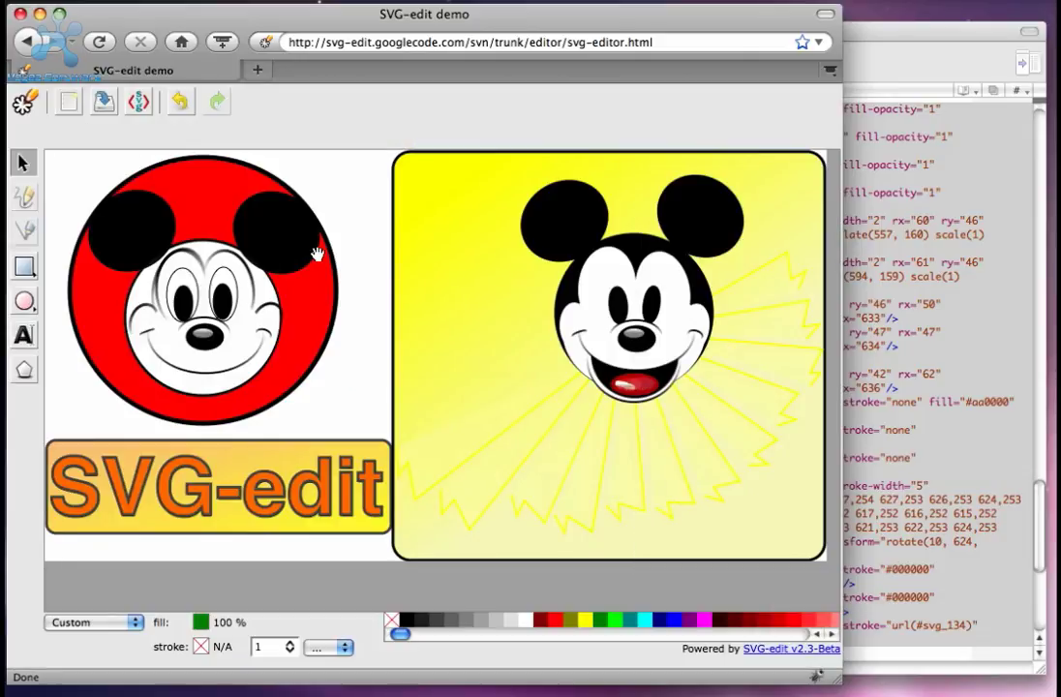